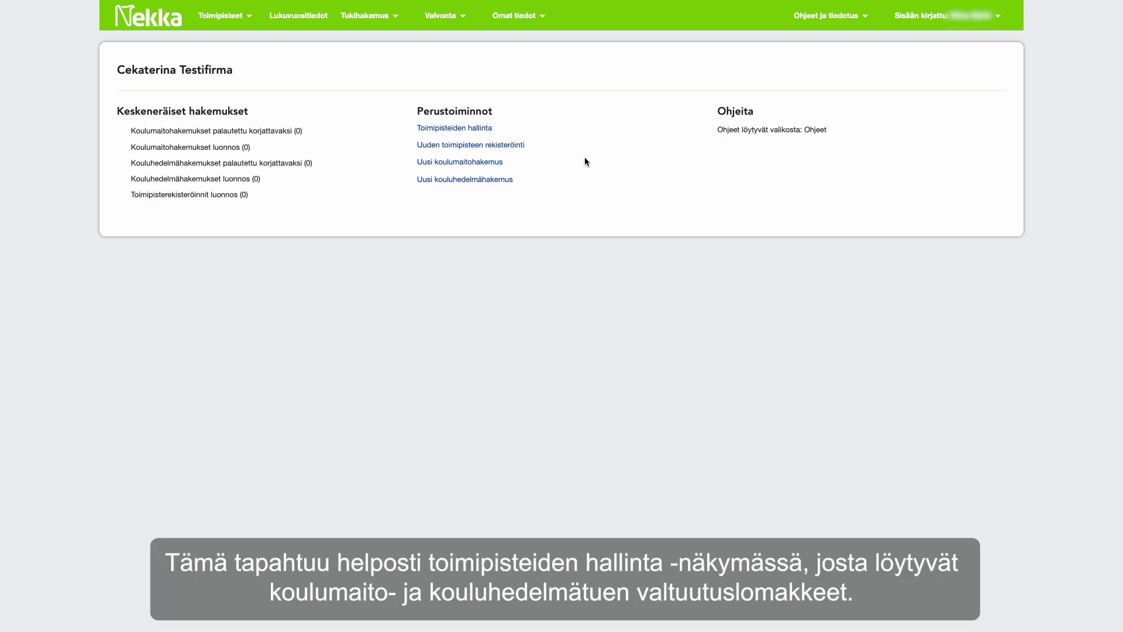
Step: Start a new milk authorisation for the site Porkkanakylän kyläkoulu in the site management view
{"action": "left_click", "coordinate": [248, 18]}
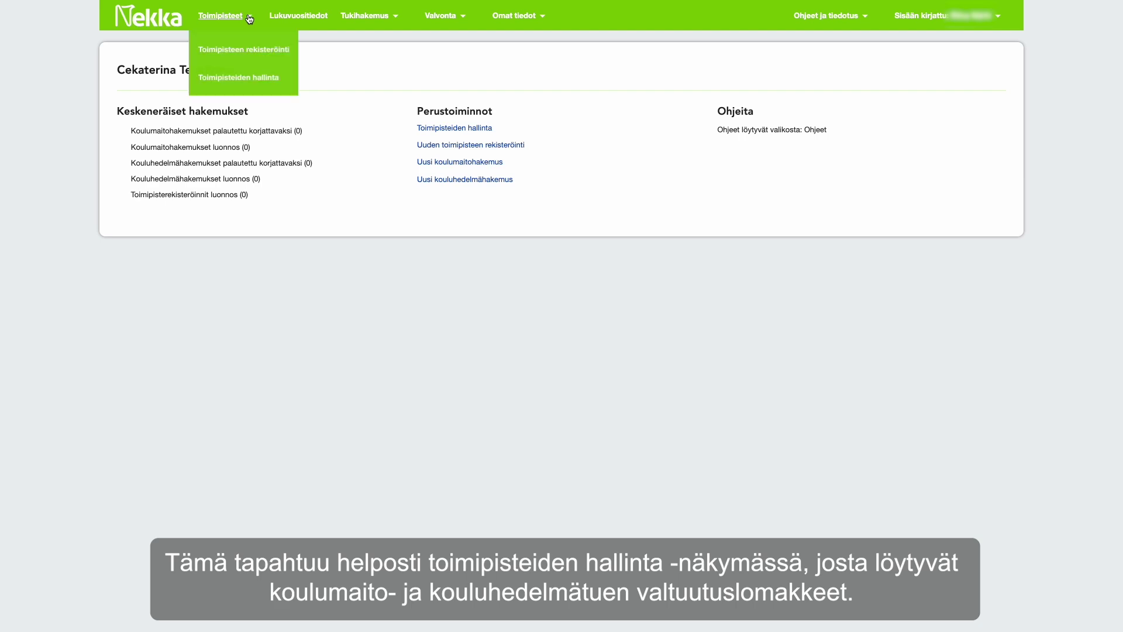
{"action": "left_click", "coordinate": [258, 78]}
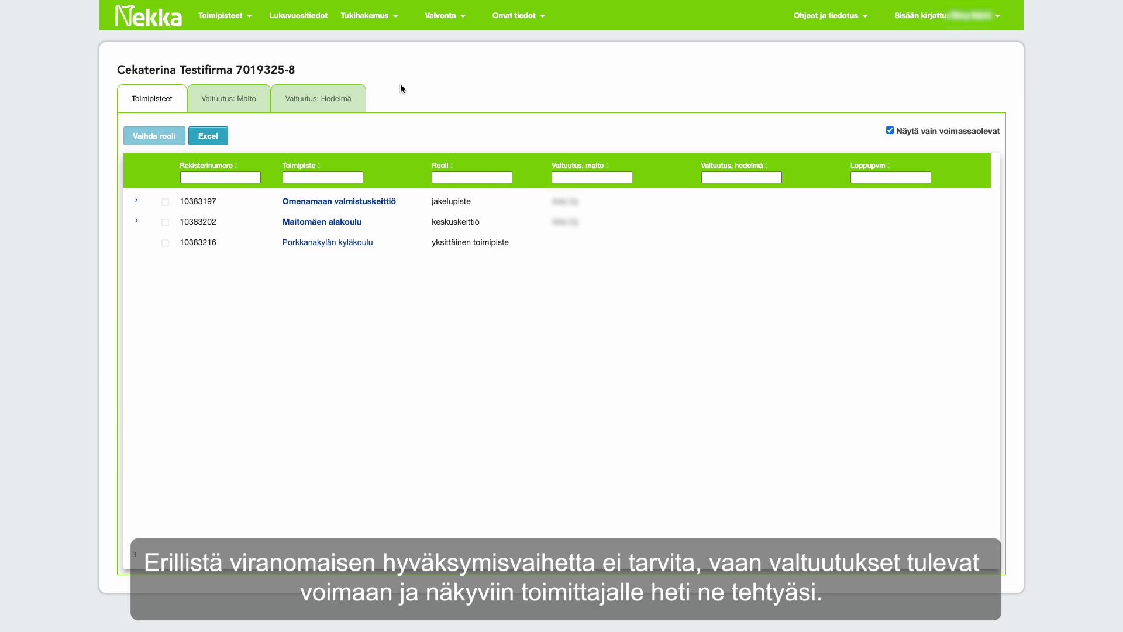
{"action": "left_click", "coordinate": [250, 97]}
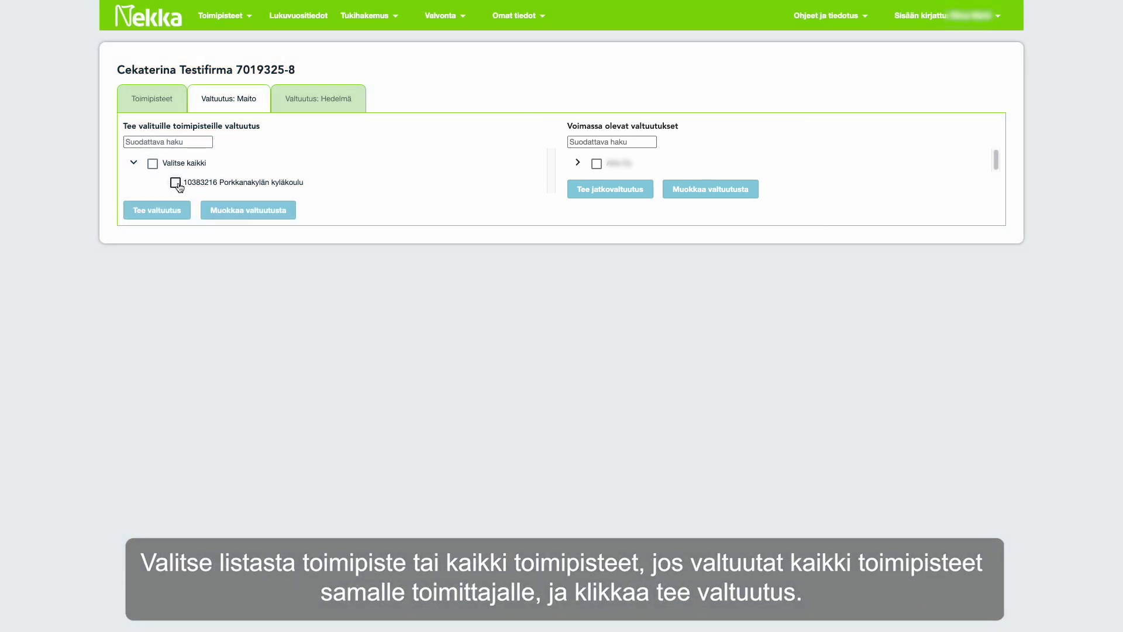
{"action": "left_click", "coordinate": [176, 183]}
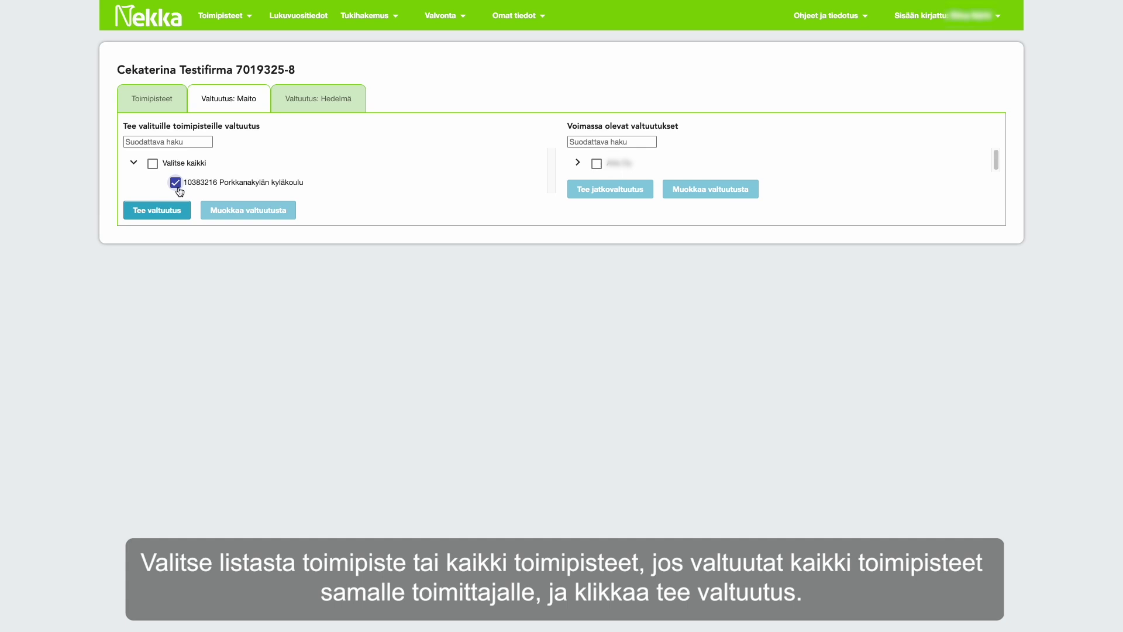
{"action": "left_click", "coordinate": [157, 212]}
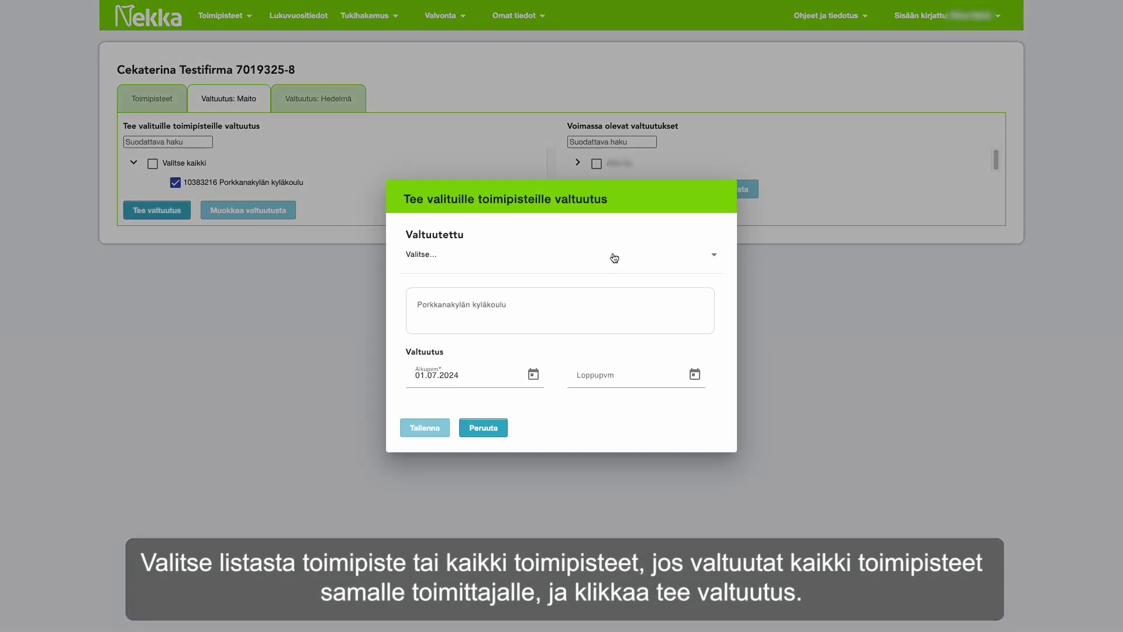
Step: Authorise the supplier Xarjut Testifirma OY from start date 01.06.2024 and save the authorisation
{"action": "left_click", "coordinate": [706, 255]}
{"action": "scroll", "coordinate": [685, 325], "scroll_direction": "down", "scroll_amount": 3}
{"action": "scroll", "coordinate": [685, 326], "scroll_direction": "down", "scroll_amount": 5}
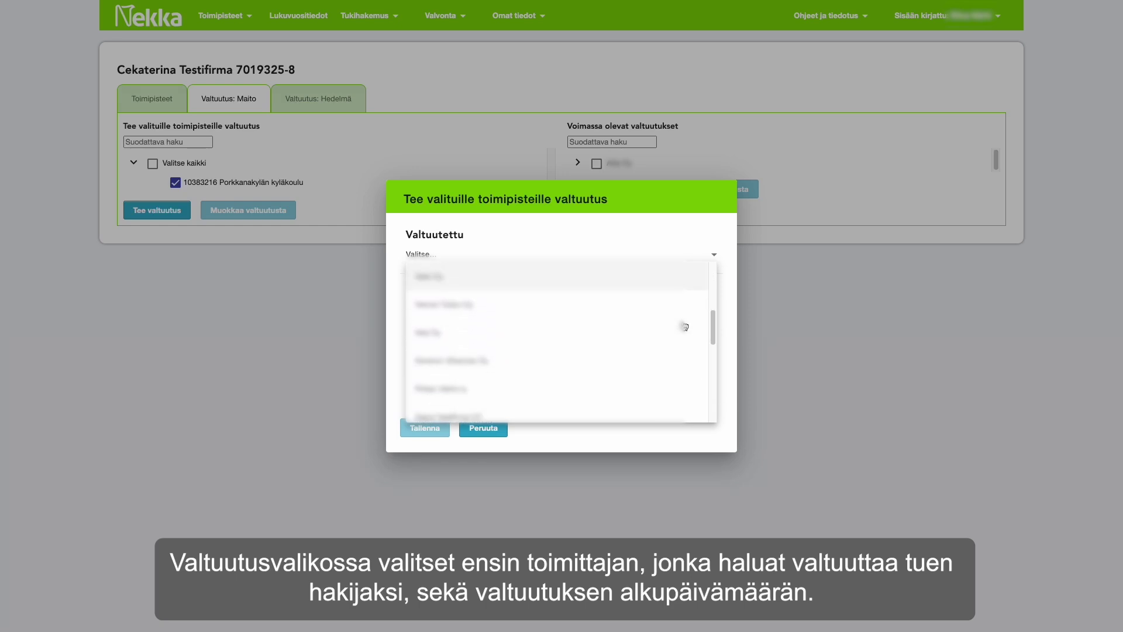
{"action": "left_click", "coordinate": [610, 339]}
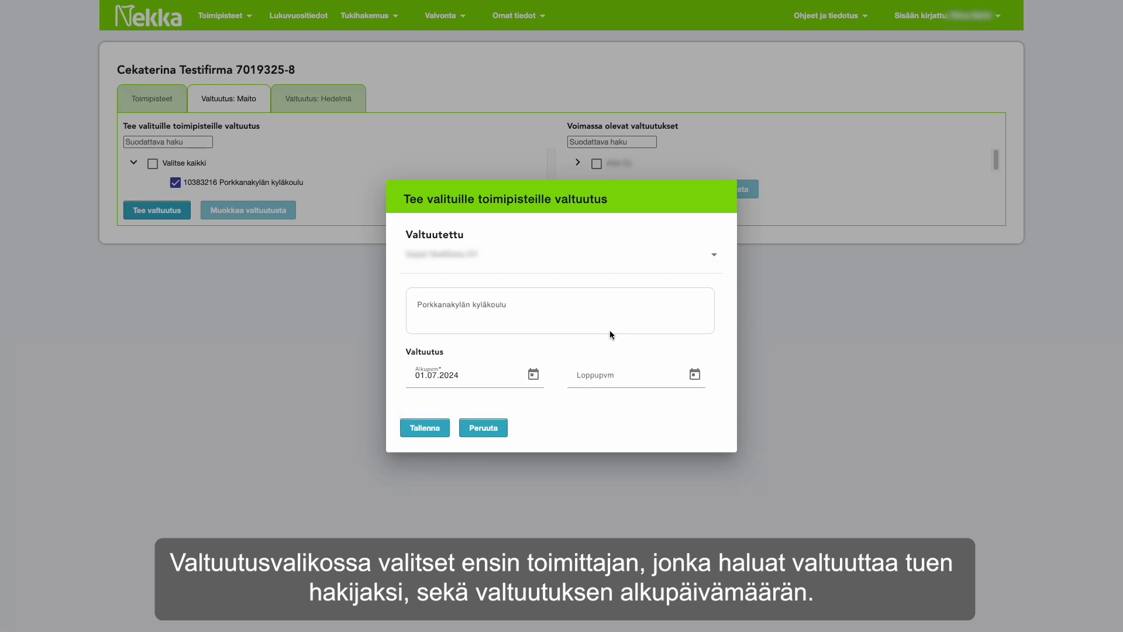
{"action": "left_click", "coordinate": [533, 375]}
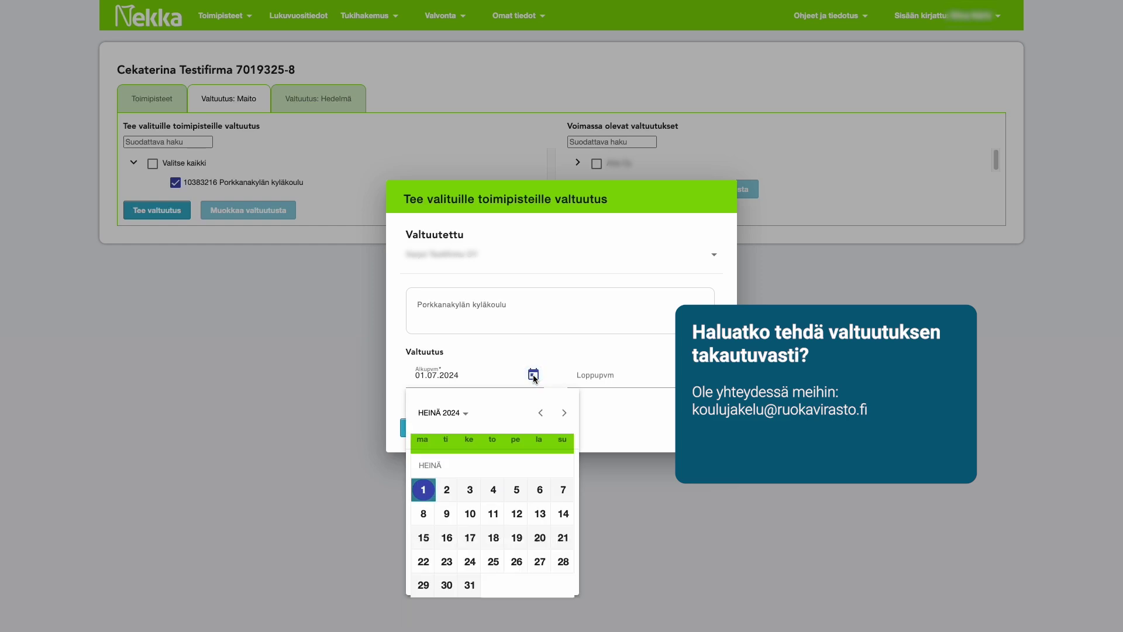
{"action": "left_click", "coordinate": [540, 412]}
{"action": "left_click", "coordinate": [540, 465]}
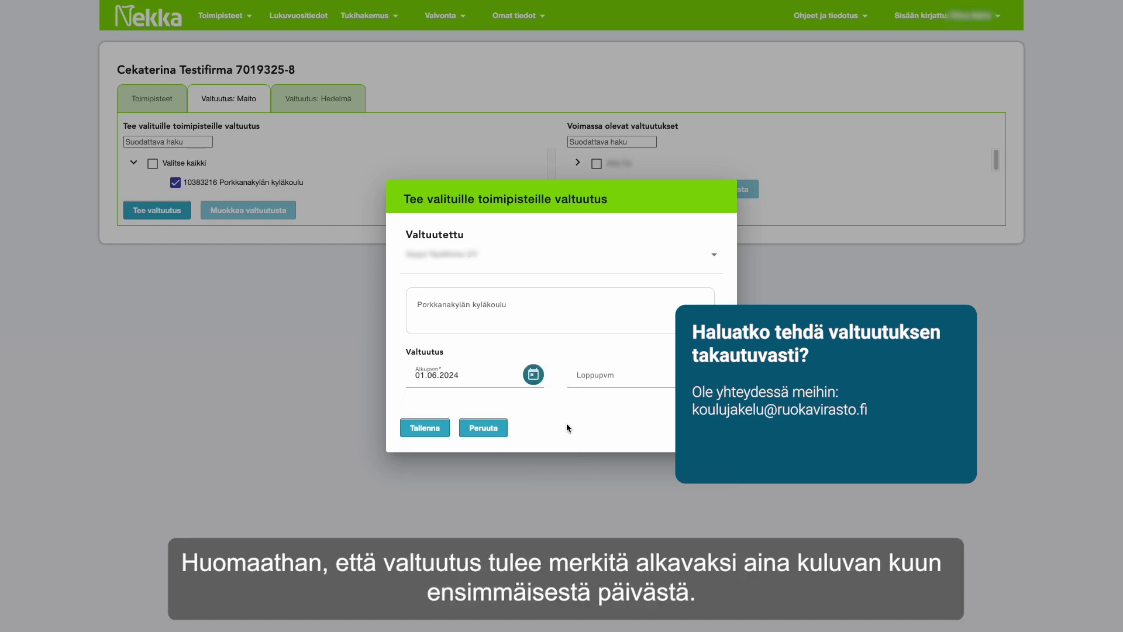
{"action": "left_click", "coordinate": [432, 431]}
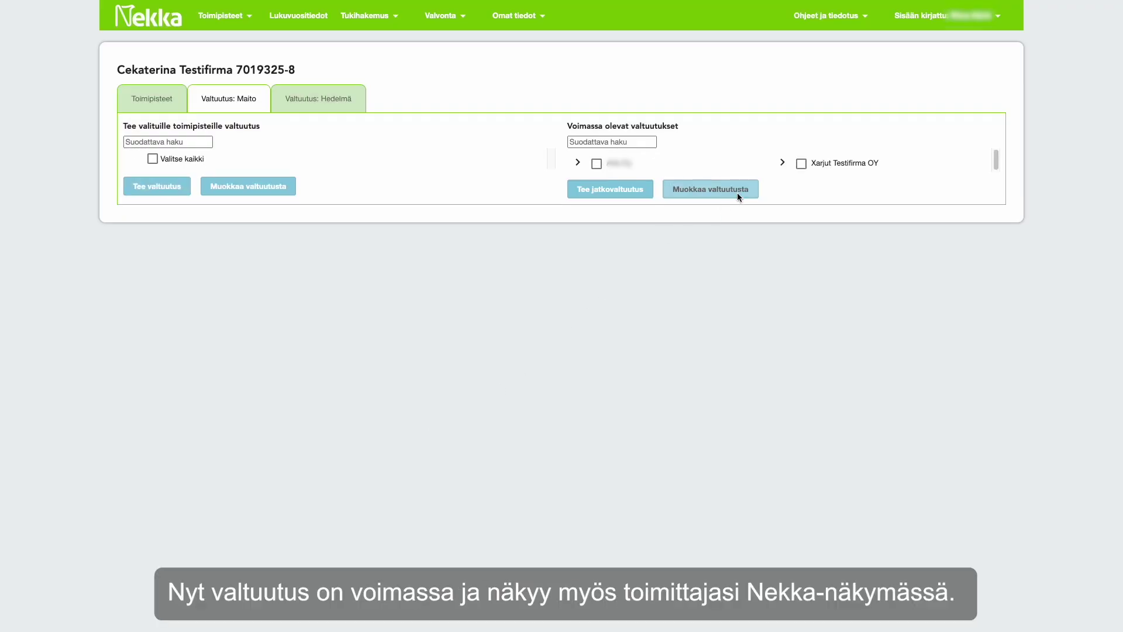
Step: Check which sites are authorised to Xarjut Testifirma OY, and return to the overview of all sites
{"action": "left_click", "coordinate": [783, 163]}
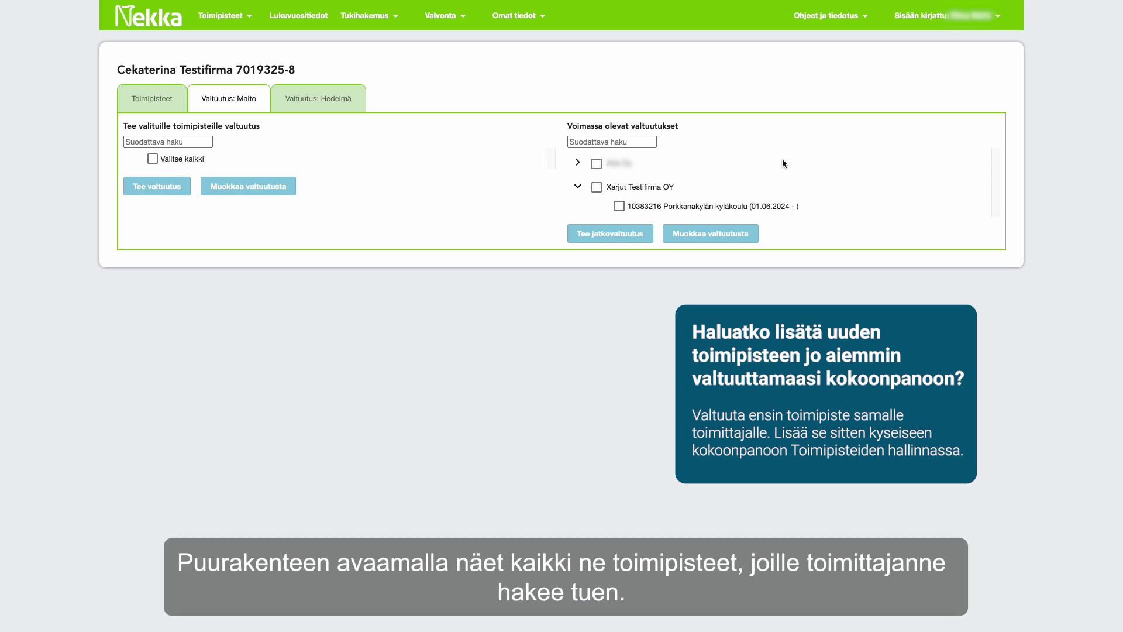
{"action": "left_click", "coordinate": [149, 97]}
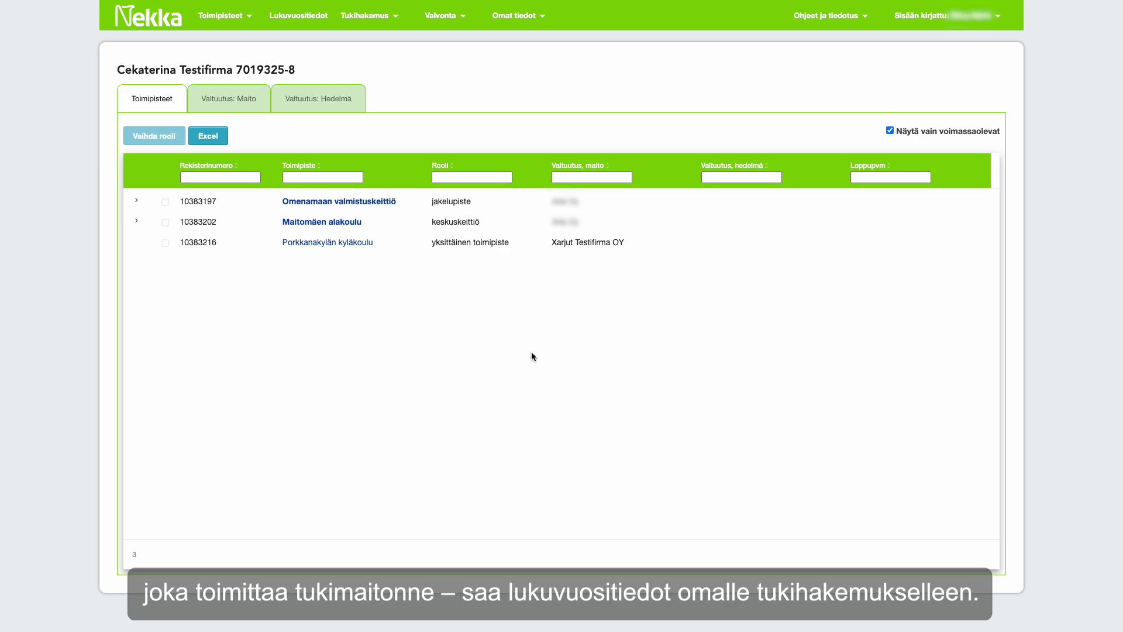
Step: In the school-year data, set the daycares' (Päiväkodit) autumn operating days to 15, 17, 18, 20 and 20 for August to December
{"action": "left_click", "coordinate": [309, 17]}
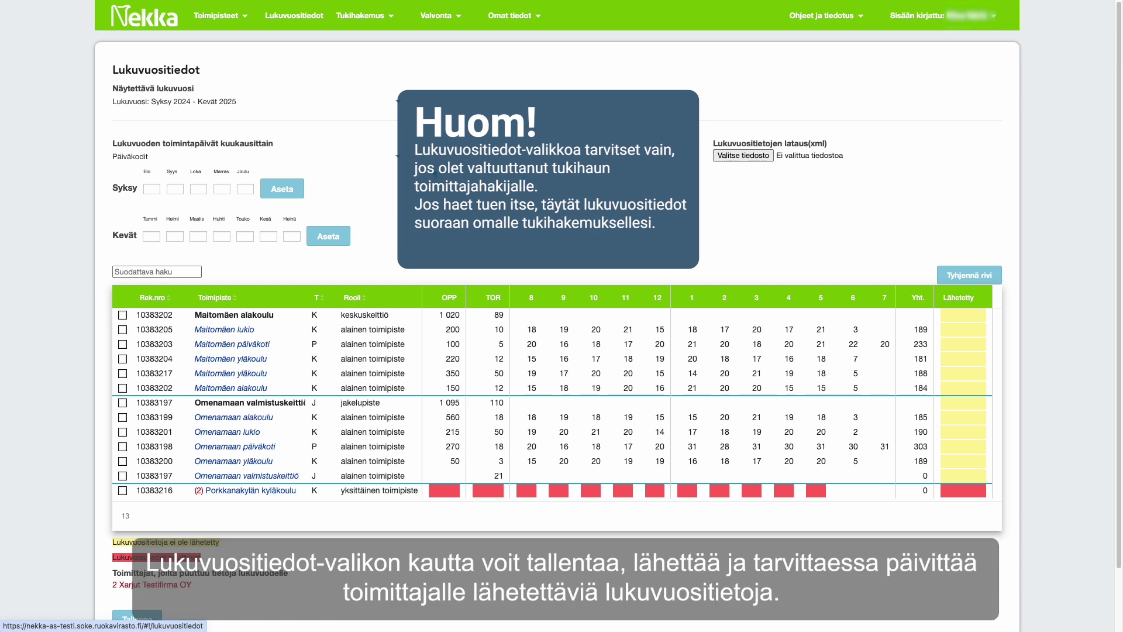
{"action": "left_click", "coordinate": [397, 159]}
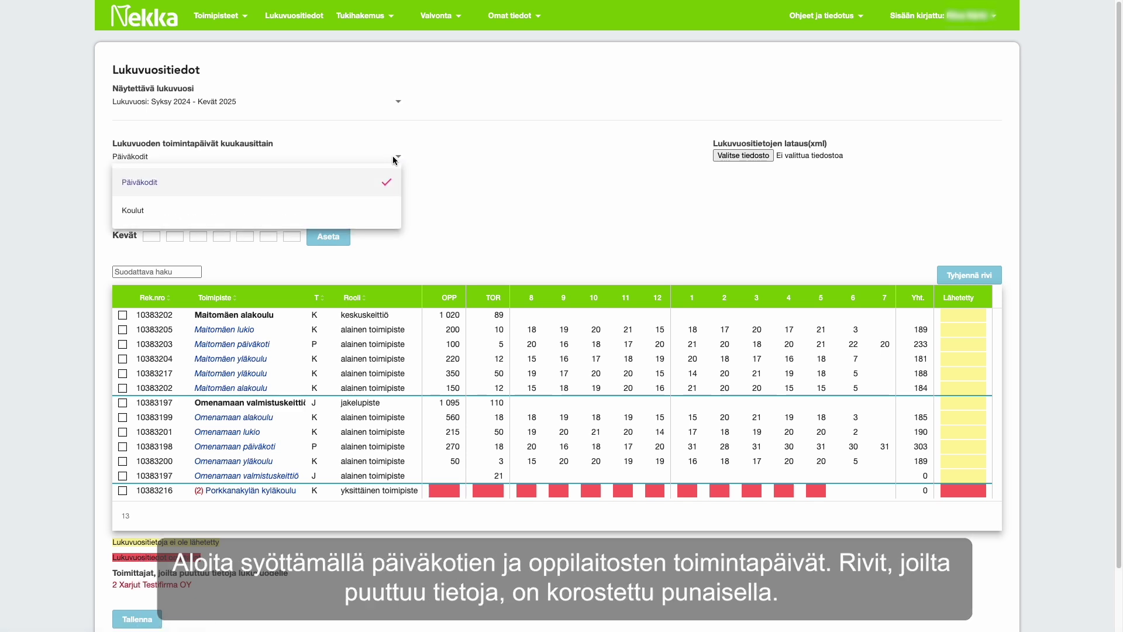
{"action": "left_click", "coordinate": [357, 181]}
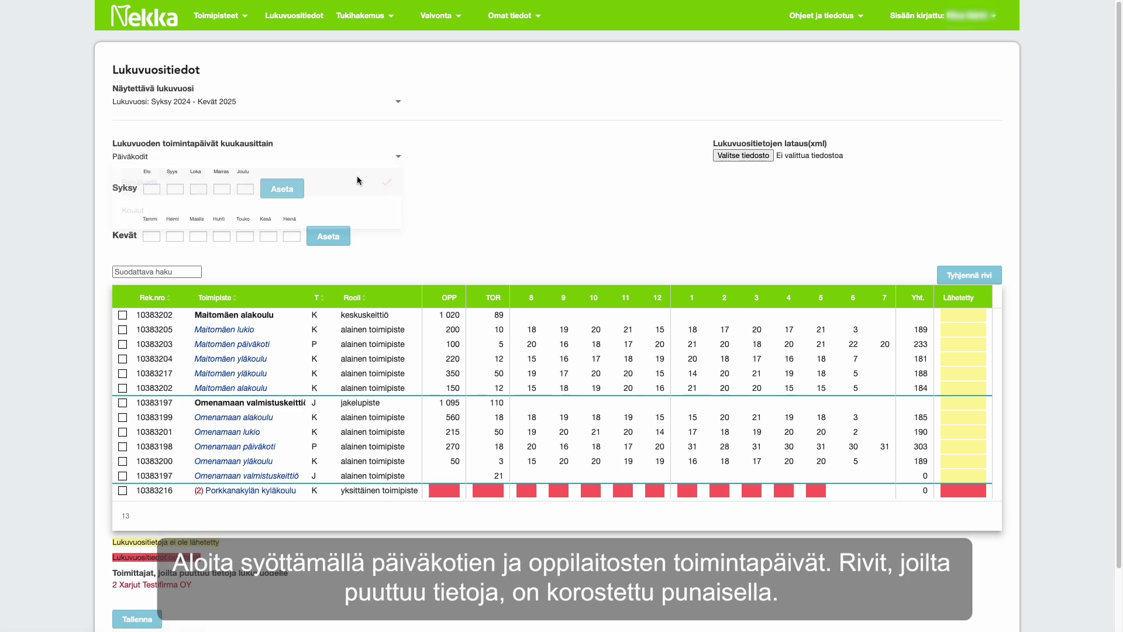
{"action": "left_click", "coordinate": [150, 188]}
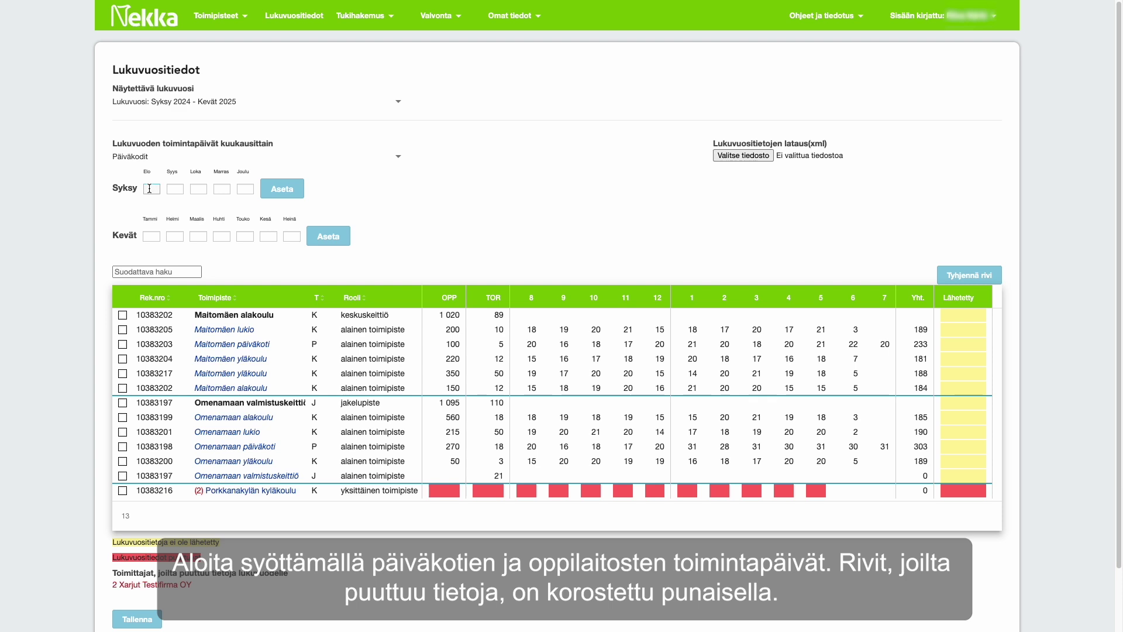
{"action": "type", "text": "15"}
{"action": "key", "text": "Tab"}
{"action": "type", "text": "17"}
{"action": "key", "text": "Tab"}
{"action": "type", "text": "18"}
{"action": "key", "text": "Tab"}
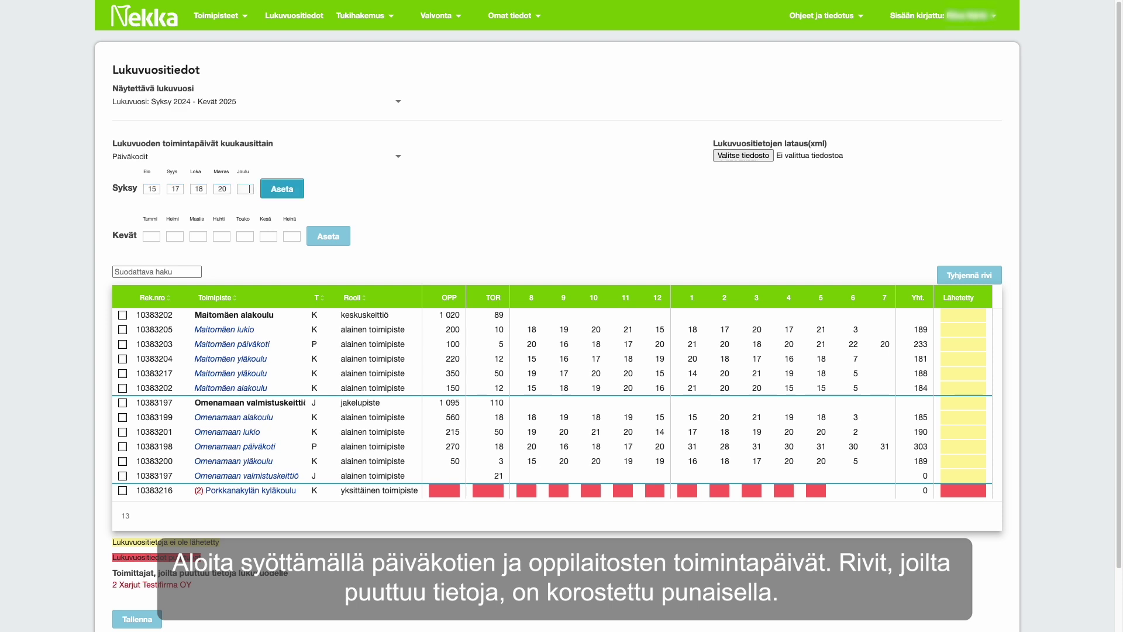
{"action": "type", "text": "20"}
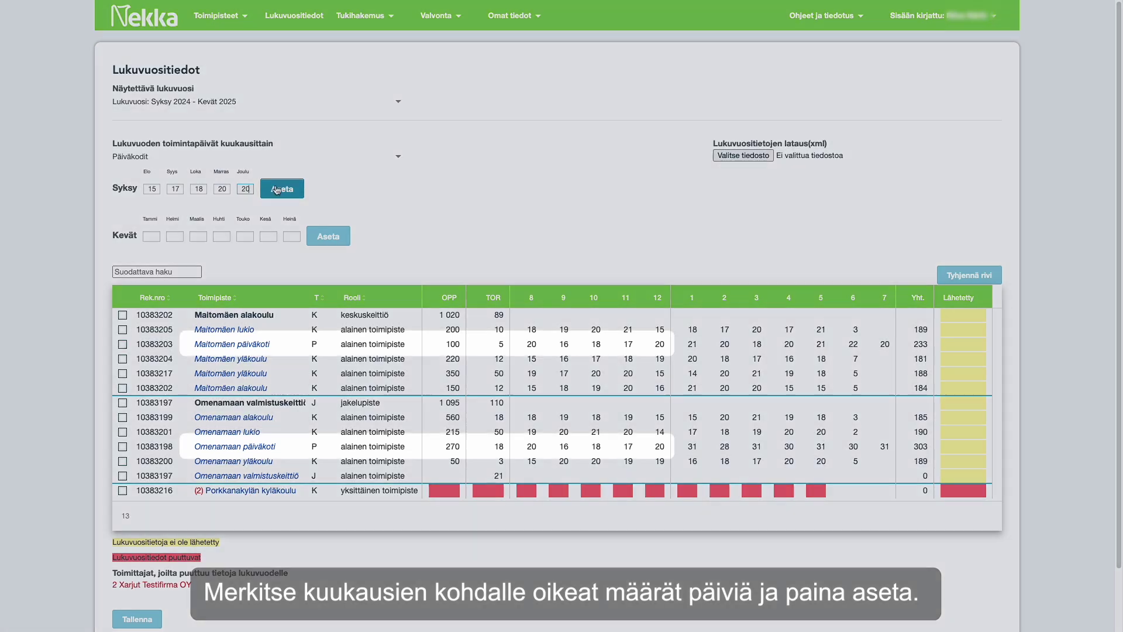
{"action": "left_click", "coordinate": [278, 189]}
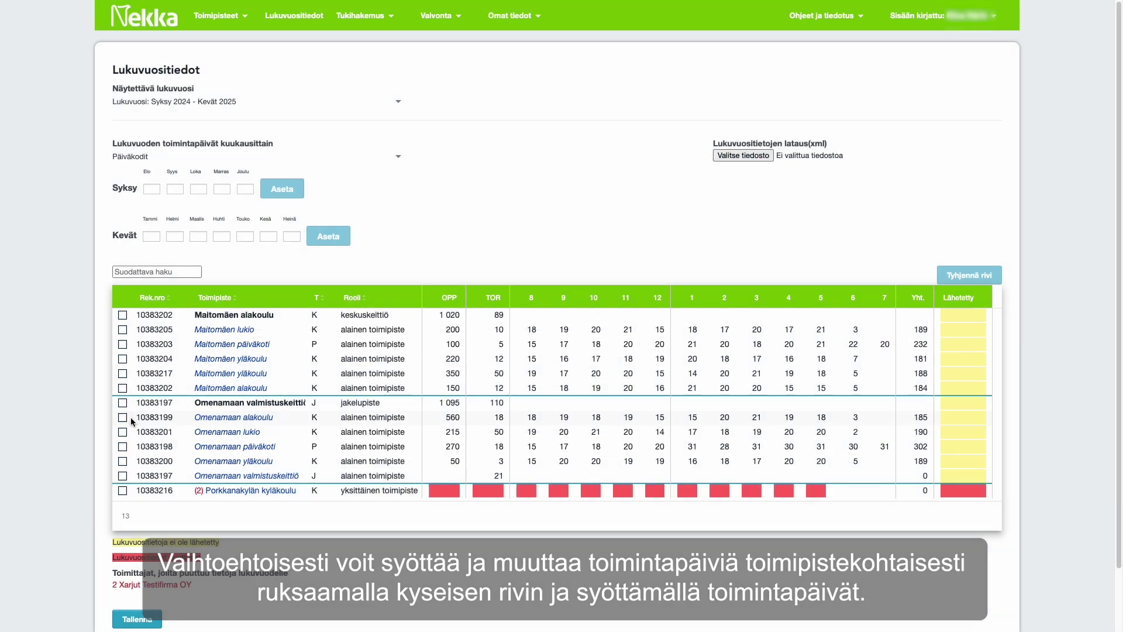
Step: Enter Porkkanakylän kyläkoulu's operating days for August to December as 15, 20, 20, 19 and 19
{"action": "left_click", "coordinate": [123, 490]}
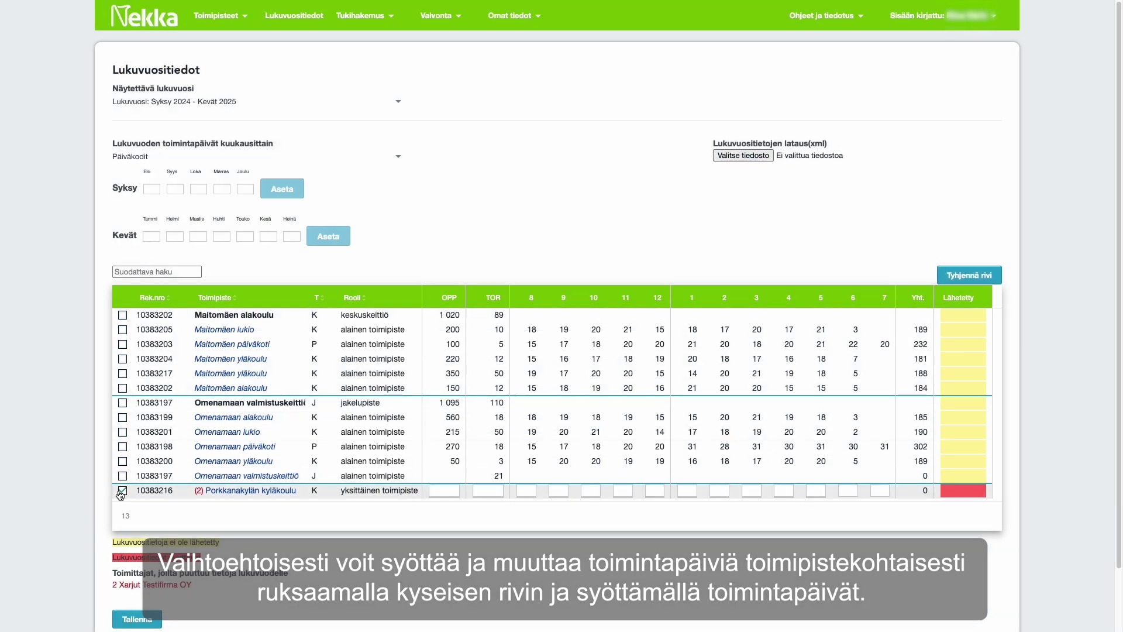
{"action": "left_click", "coordinate": [530, 490]}
{"action": "type", "text": "15"}
{"action": "key", "text": "Tab"}
{"action": "type", "text": "20"}
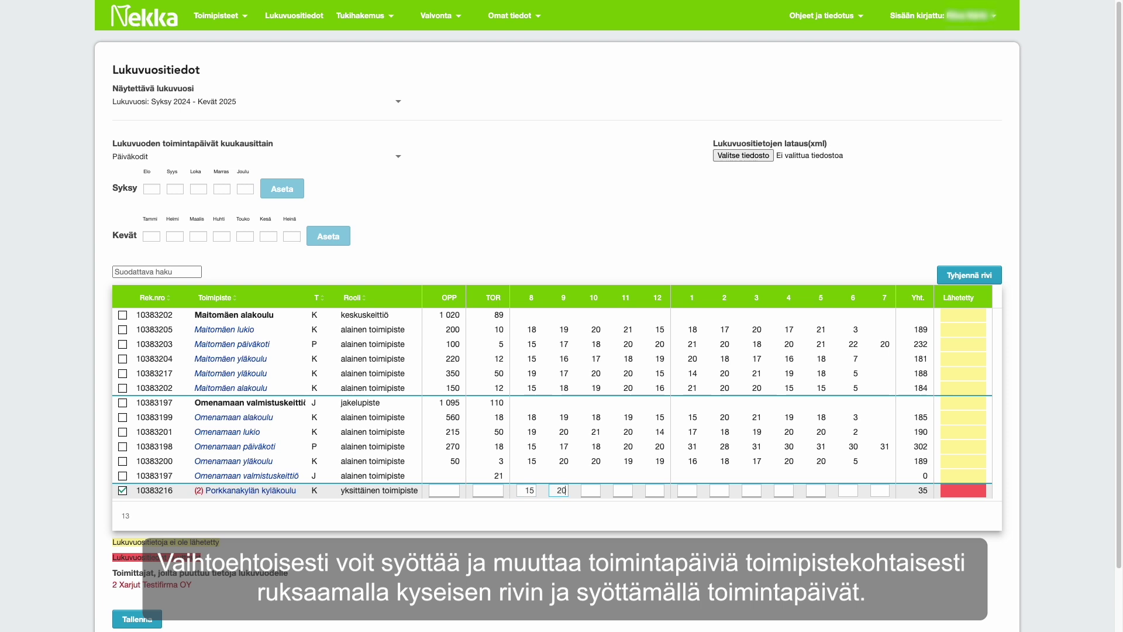
{"action": "key", "text": "Tab"}
{"action": "type", "text": "20"}
{"action": "key", "text": "Tab"}
{"action": "type", "text": "19"}
{"action": "key", "text": "Tab"}
{"action": "type", "text": "19"}
Step: Enter Porkkanakylän kyläkoulu's operating days for January to June as 16, 18, 17, 20, 20 and 5, and save the data
{"action": "key", "text": "Tab"}
{"action": "type", "text": "16"}
{"action": "key", "text": "Tab"}
{"action": "type", "text": "18"}
{"action": "key", "text": "Tab"}
{"action": "type", "text": "17"}
{"action": "key", "text": "Tab"}
{"action": "type", "text": "20"}
{"action": "key", "text": "Tab"}
{"action": "type", "text": "20"}
{"action": "key", "text": "Tab"}
{"action": "type", "text": "5"}
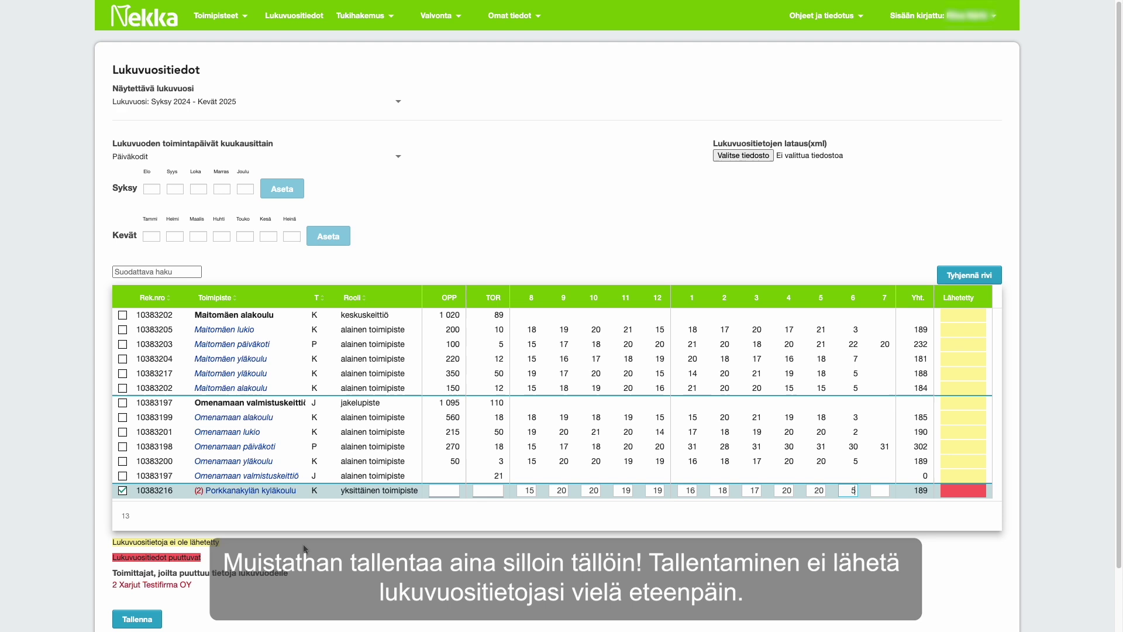
{"action": "left_click", "coordinate": [140, 618]}
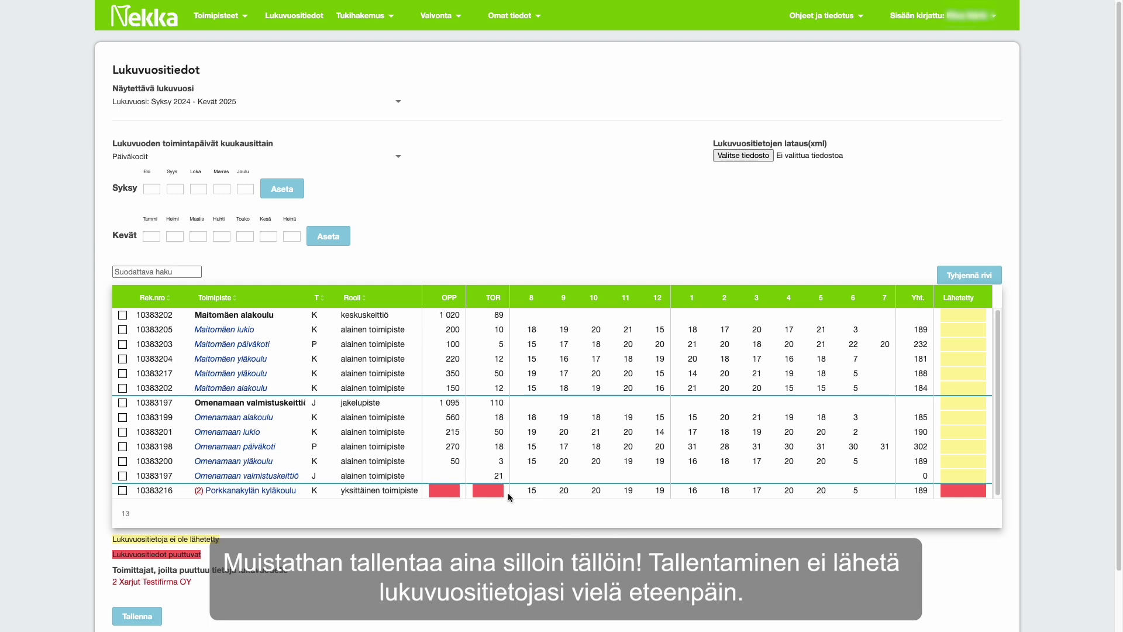
Step: Set Porkkanakylän kyläkoulu's pupil count (OPP) to 50 and its ineligible diners (TOR) to 5, and save
{"action": "left_click", "coordinate": [443, 490]}
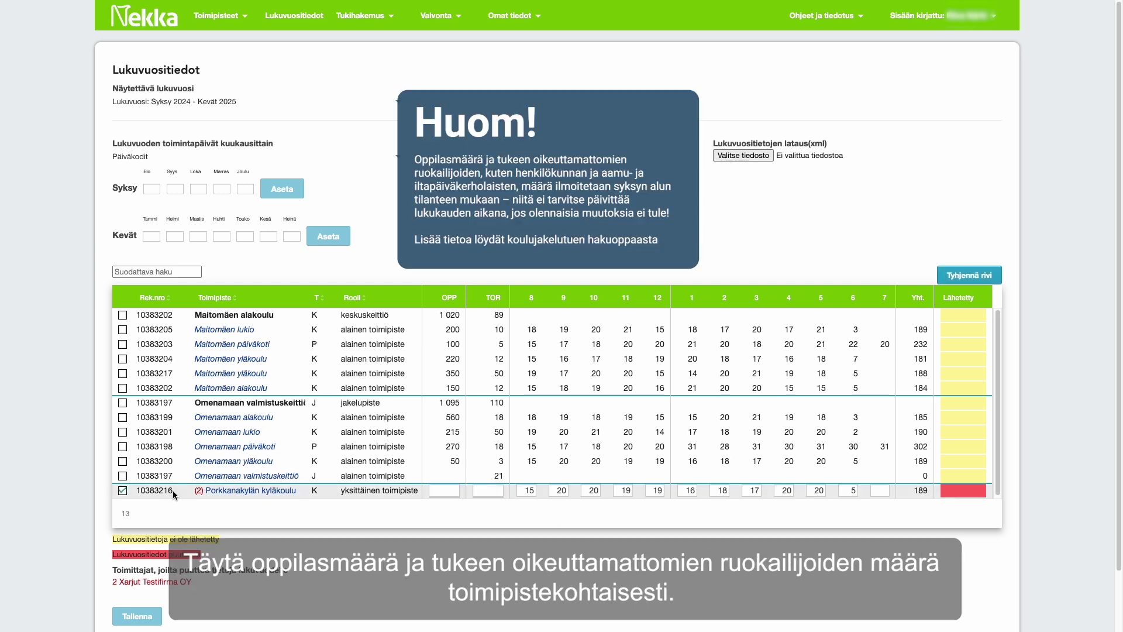
{"action": "type", "text": "50"}
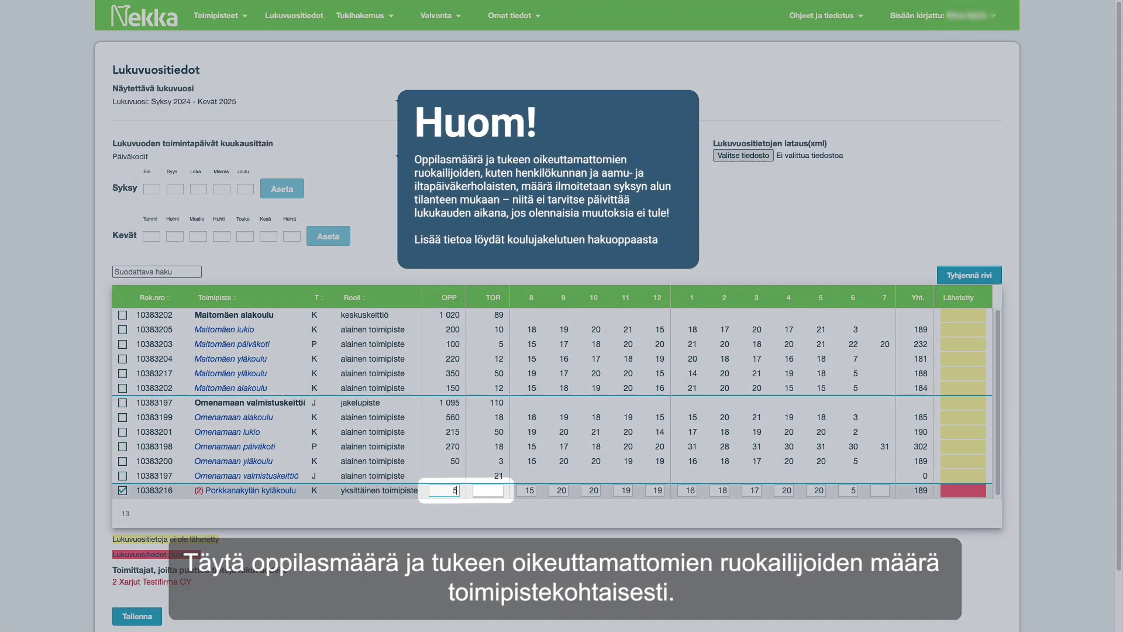
{"action": "left_click", "coordinate": [501, 490]}
{"action": "type", "text": "5"}
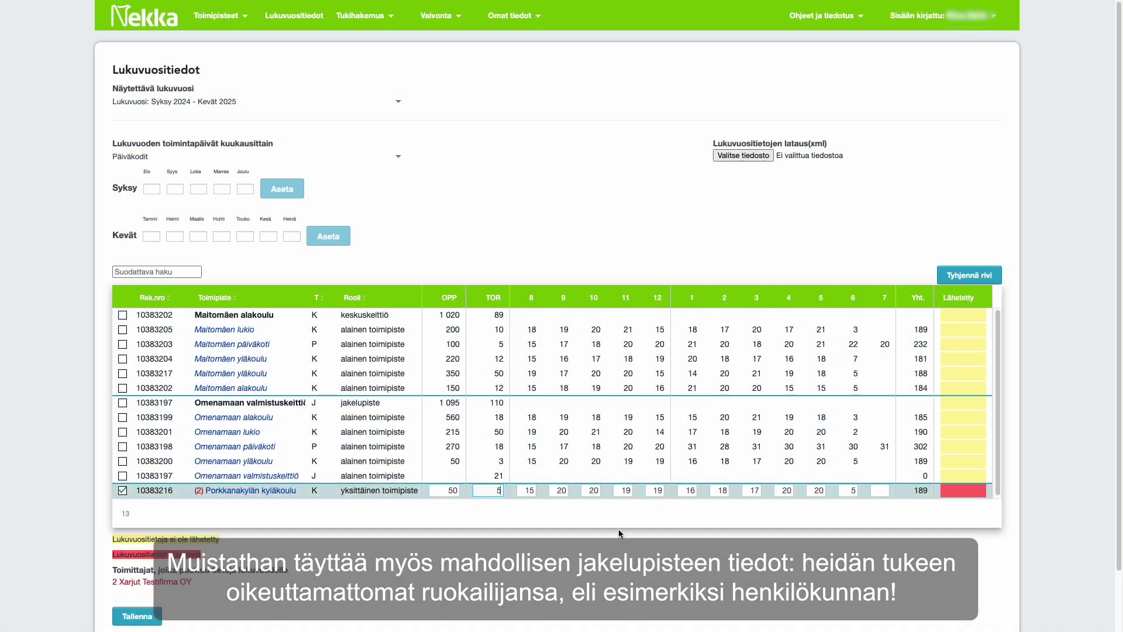
{"action": "left_click", "coordinate": [141, 617]}
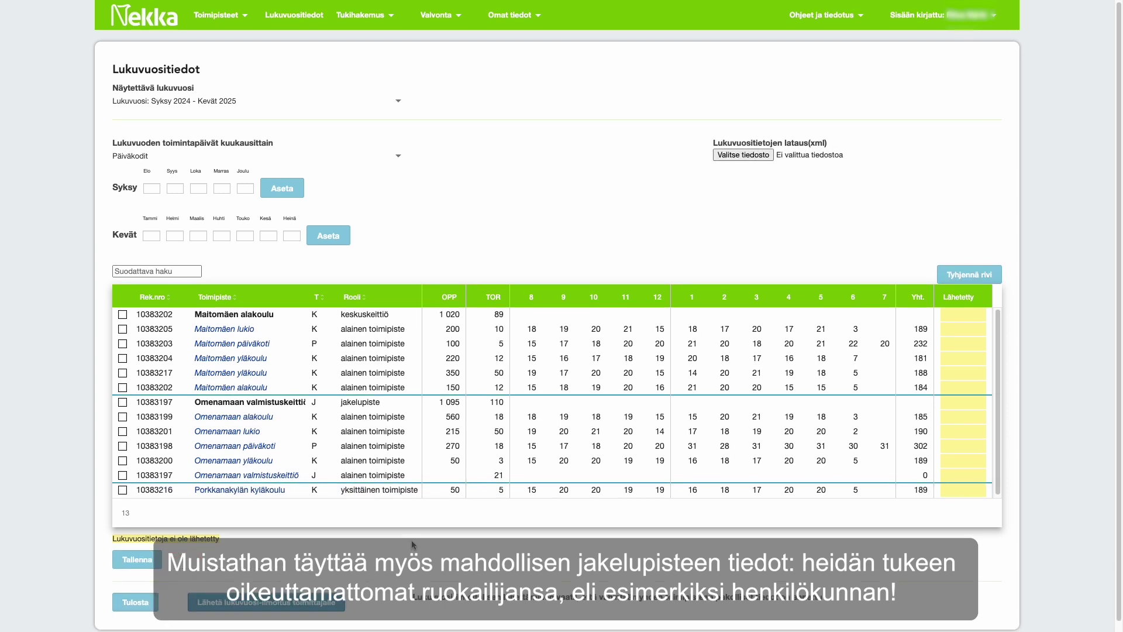
Step: Send the school-year notification to Xarjut Testifirma OY only, leaving out the other supplier
{"action": "scroll", "coordinate": [411, 541], "scroll_direction": "down", "scroll_amount": 1}
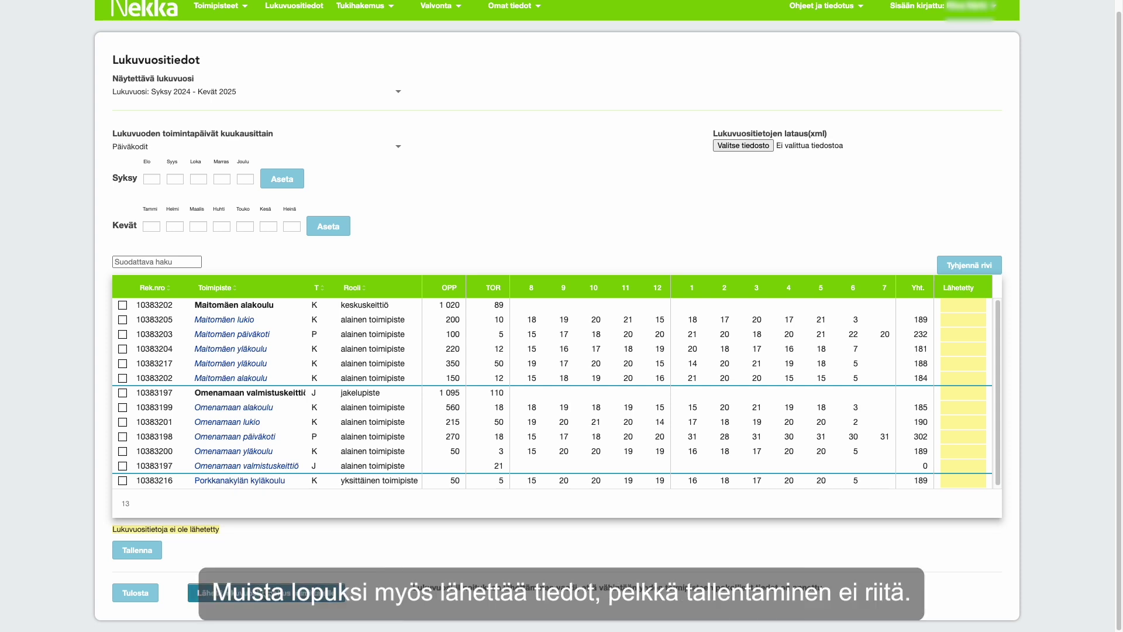
{"action": "left_click", "coordinate": [267, 592]}
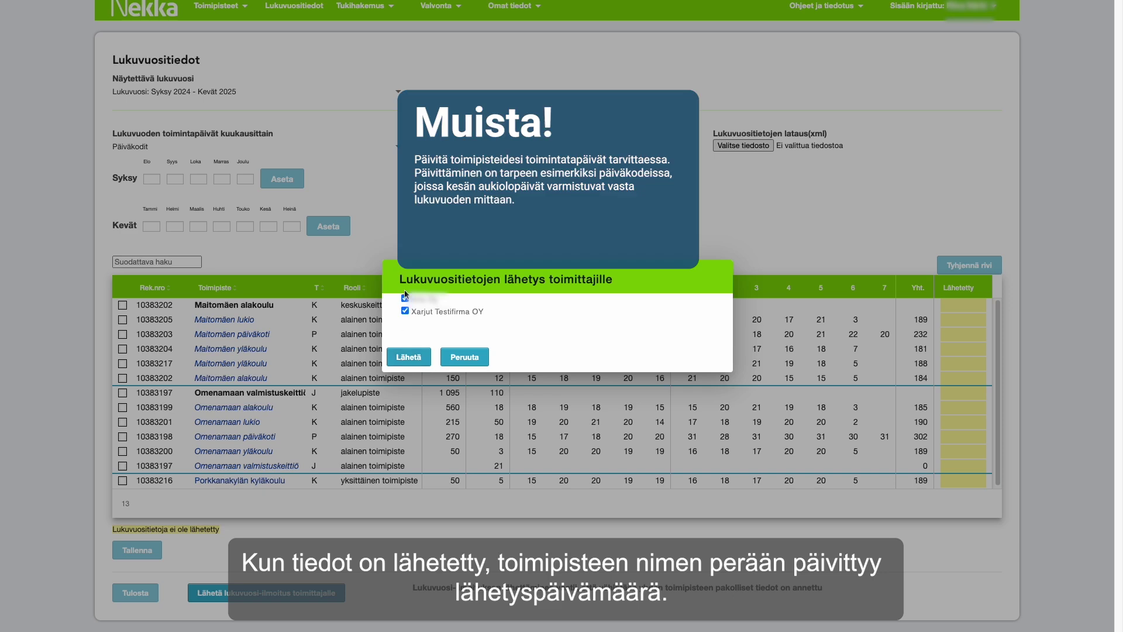
{"action": "left_click", "coordinate": [405, 299]}
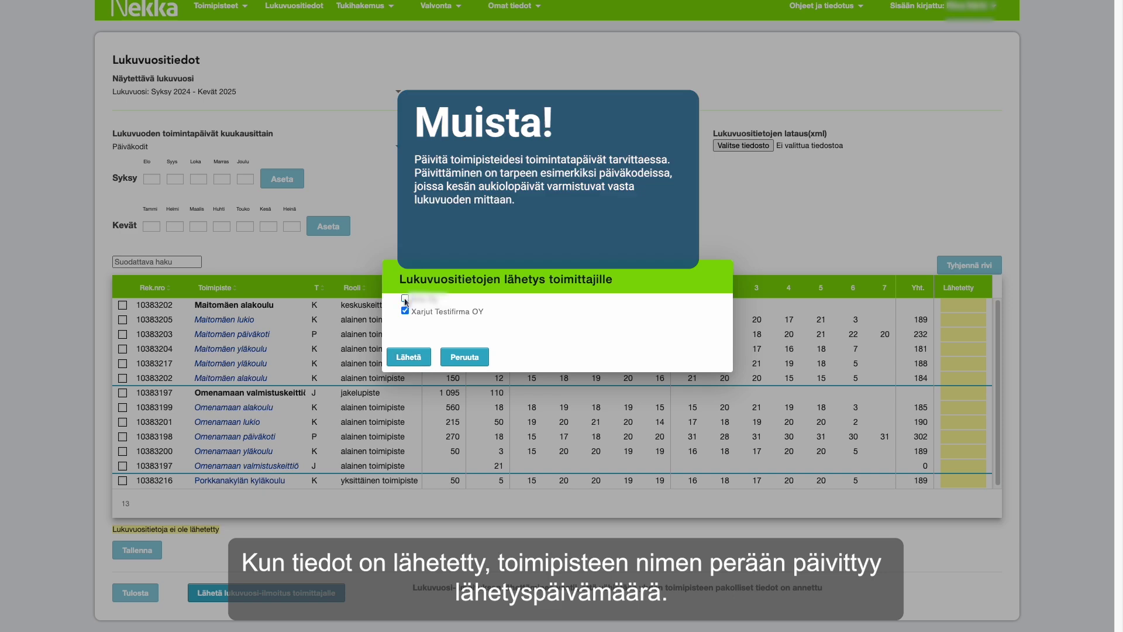
{"action": "left_click", "coordinate": [409, 358]}
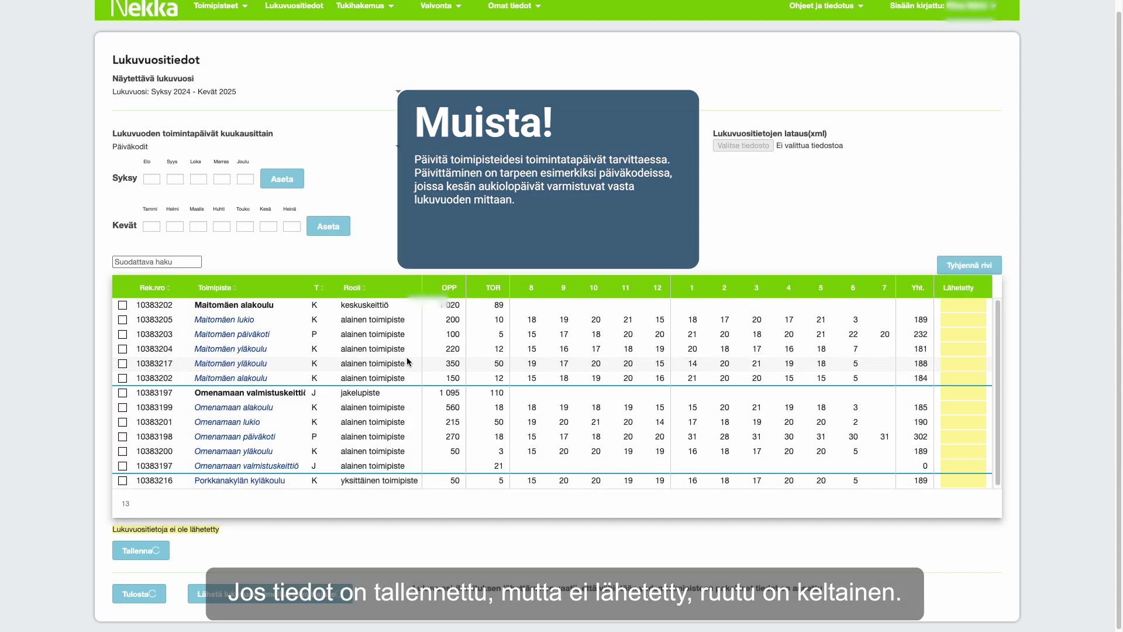